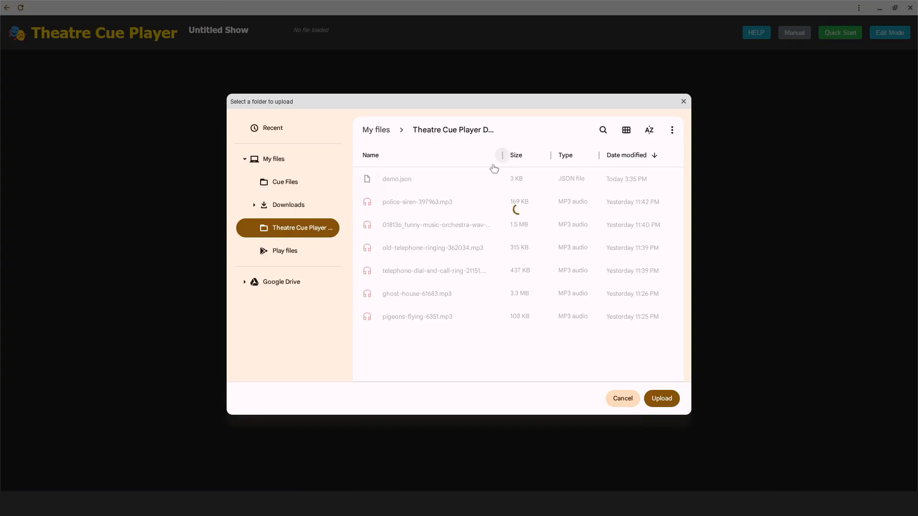
# Step: Load the Theatre Cue Player Demo folder as the show, allowing its files to upload, and switch to Edit Mode
pyautogui.click(662, 399)
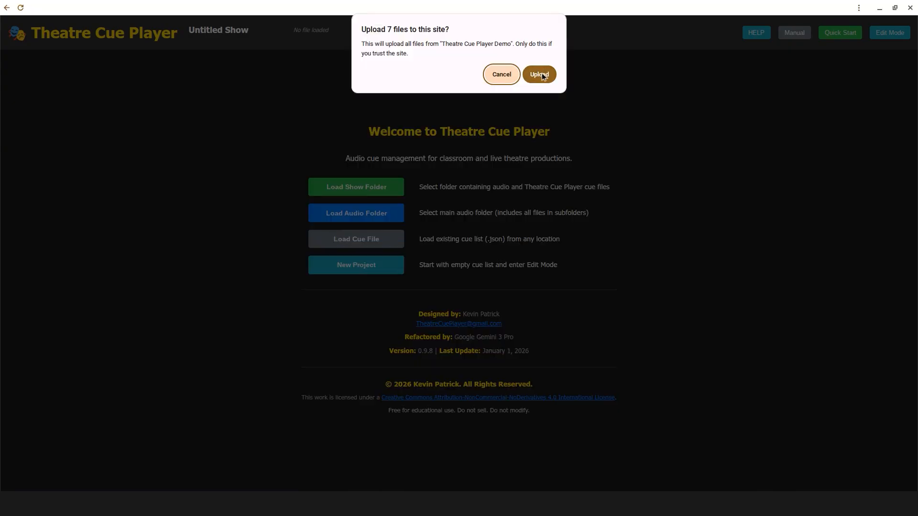
pyautogui.click(539, 73)
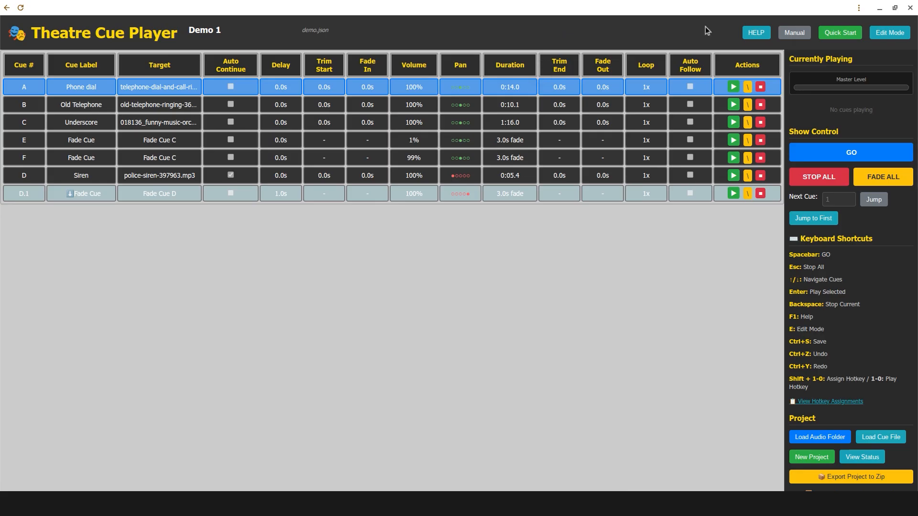
pyautogui.click(890, 34)
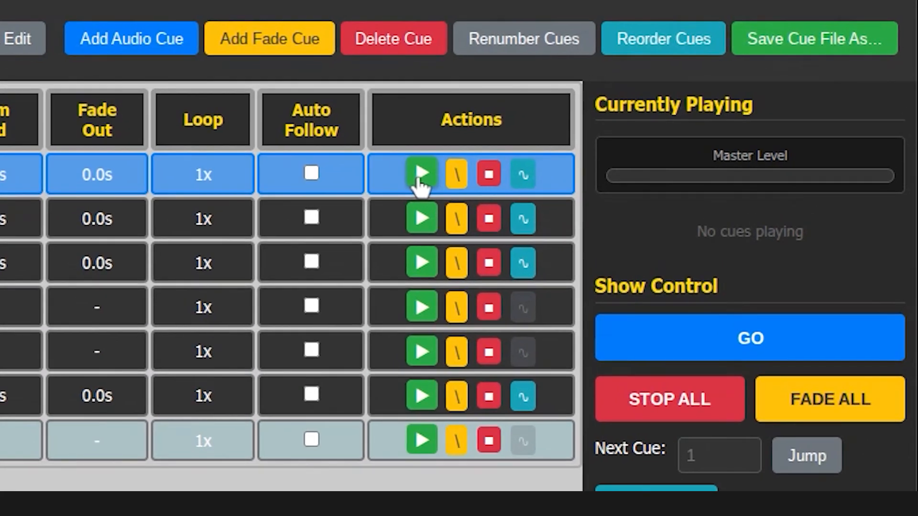
# Step: Preview and stop the Phone dial cue, and open it in the Waveform Editor
pyautogui.click(420, 180)
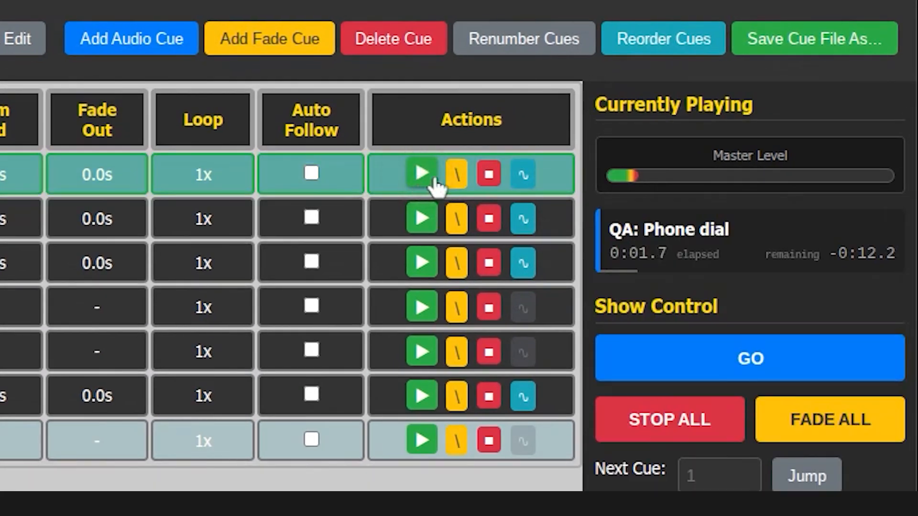
pyautogui.click(493, 177)
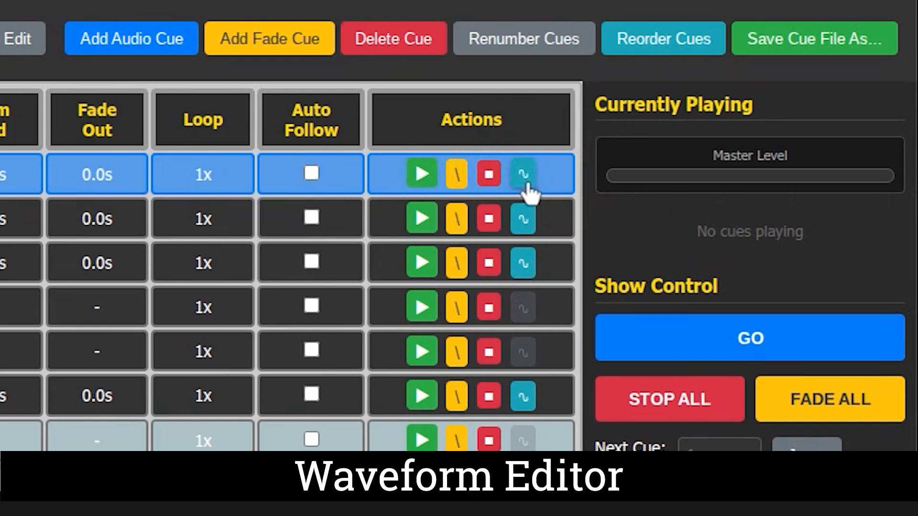
pyautogui.click(524, 184)
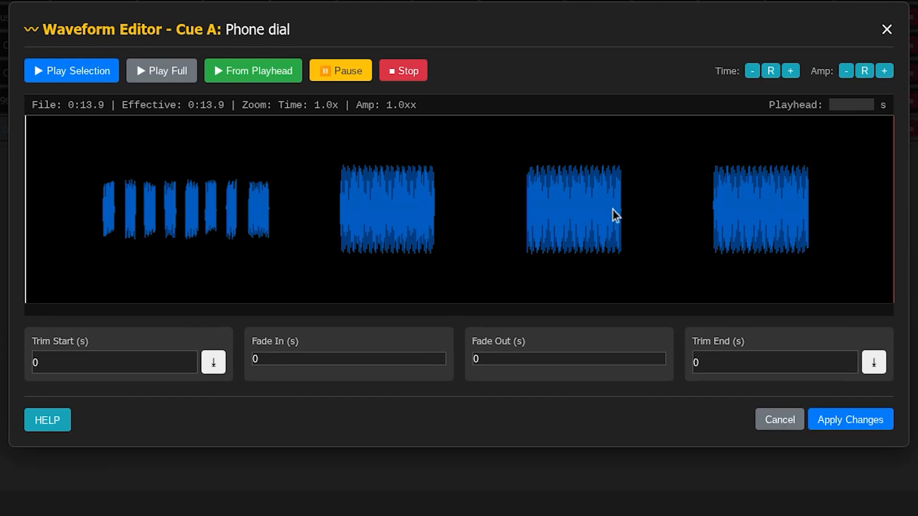
# Step: Trim the Phone dial cue to its dialing tones with Trim Start 1.21 s and Trim End 9.96 s, and play the selection
pyautogui.click(101, 217)
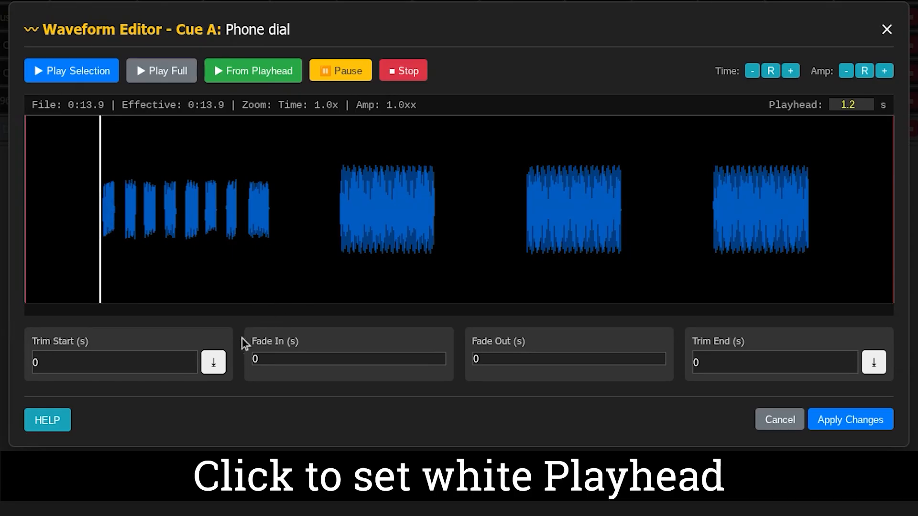
pyautogui.click(213, 362)
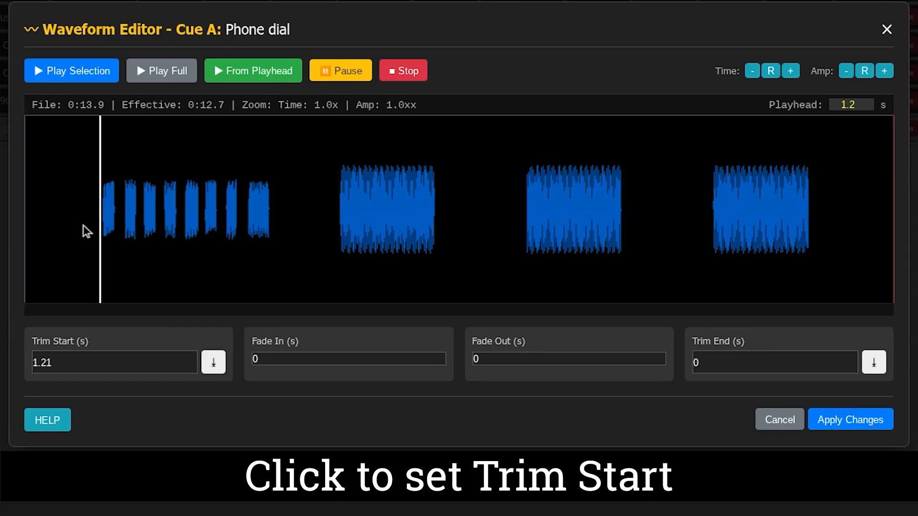
pyautogui.click(275, 215)
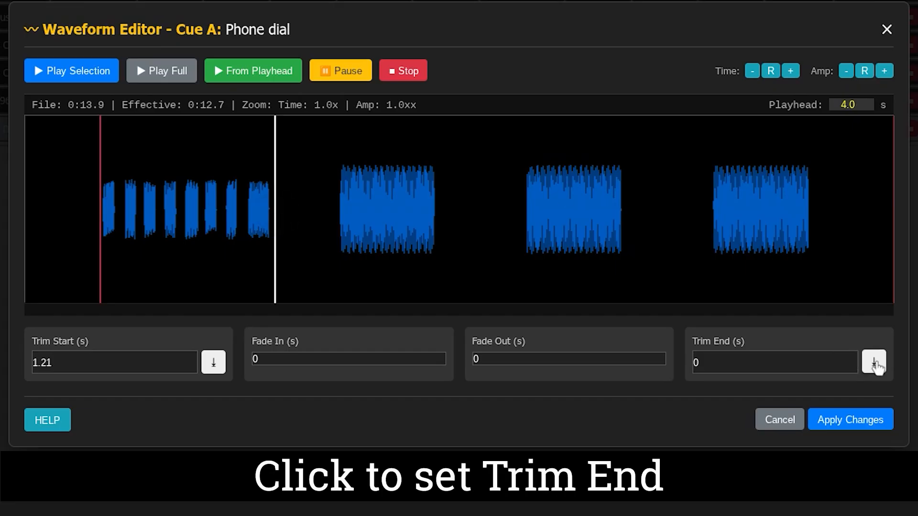
pyautogui.click(874, 363)
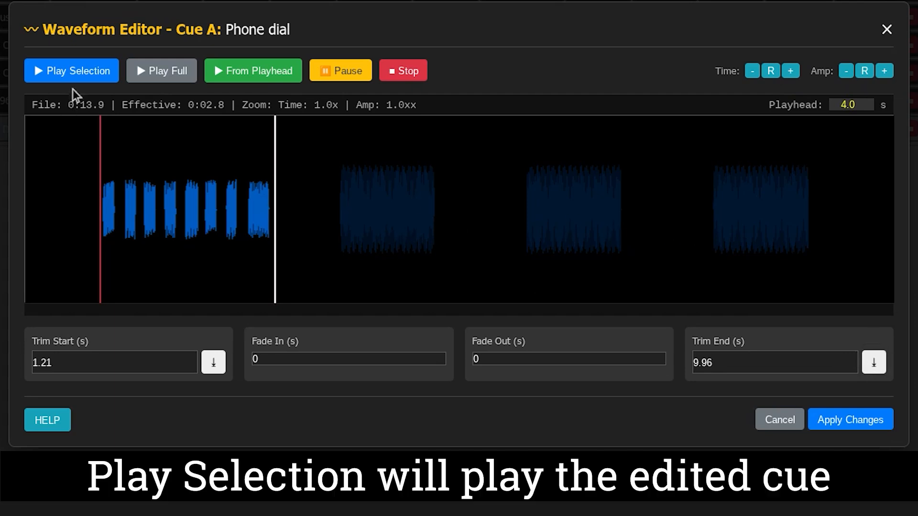
pyautogui.click(75, 79)
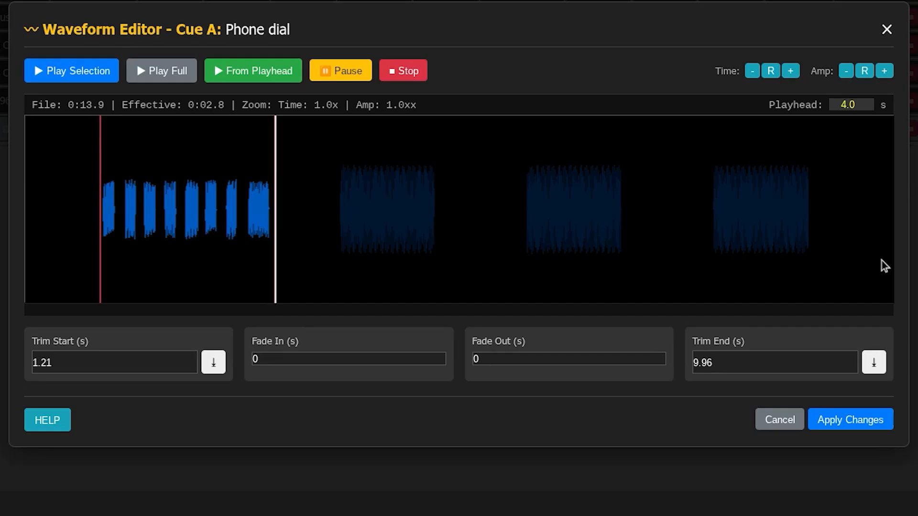
# Step: Place the playhead at 3.2 s and inspect the waveform at 2.3x time zoom and up to 2.3x amplitude zoom, restoring amplitude to 1.0x
pyautogui.click(225, 223)
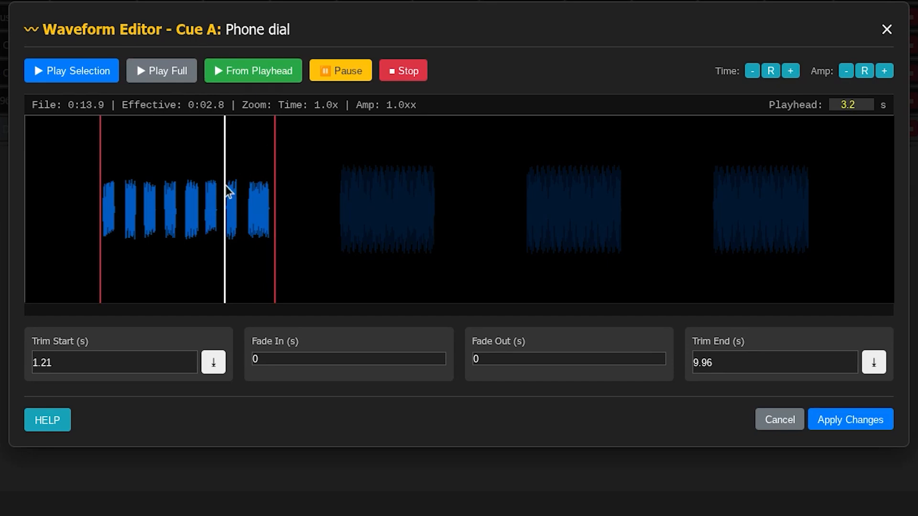
pyautogui.click(791, 71)
pyautogui.click(791, 72)
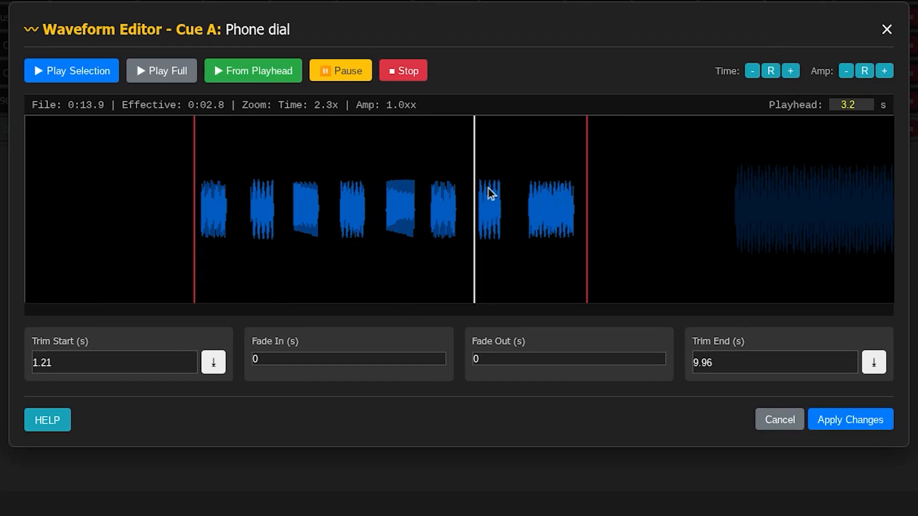
pyautogui.click(884, 72)
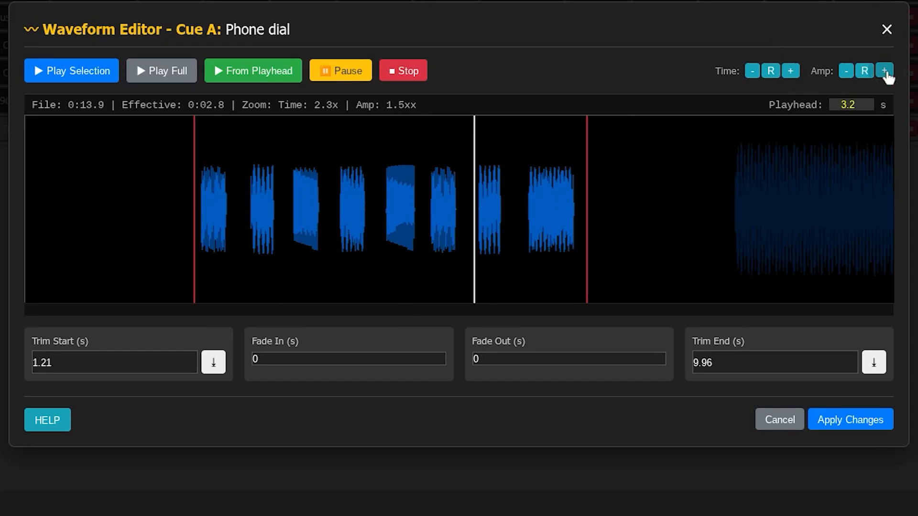
pyautogui.click(885, 72)
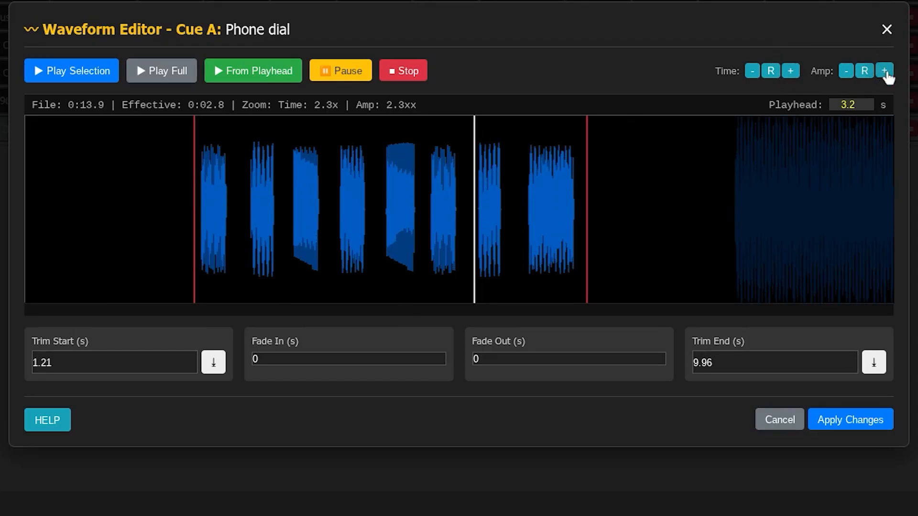
pyautogui.click(847, 72)
pyautogui.click(847, 73)
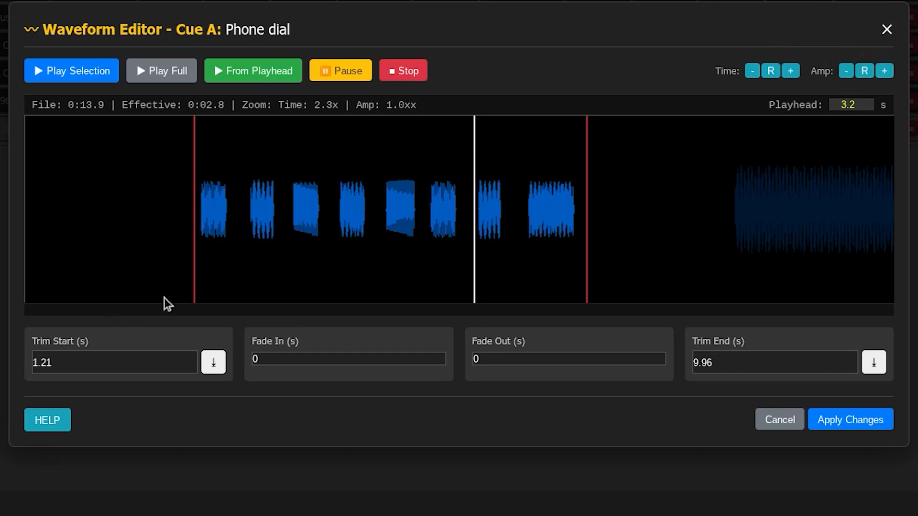
# Step: Apply the Phone dial cue's waveform changes and open the Underscore cue in the Waveform Editor
pyautogui.click(856, 423)
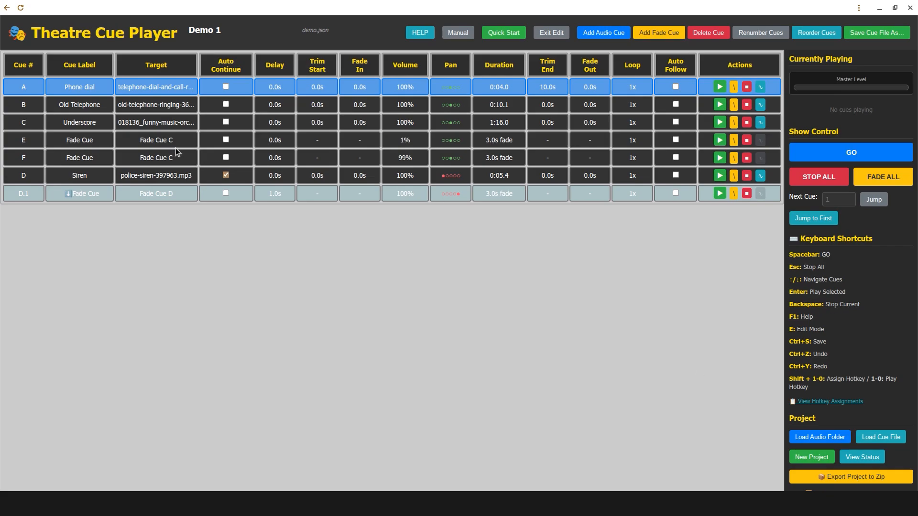
pyautogui.click(31, 122)
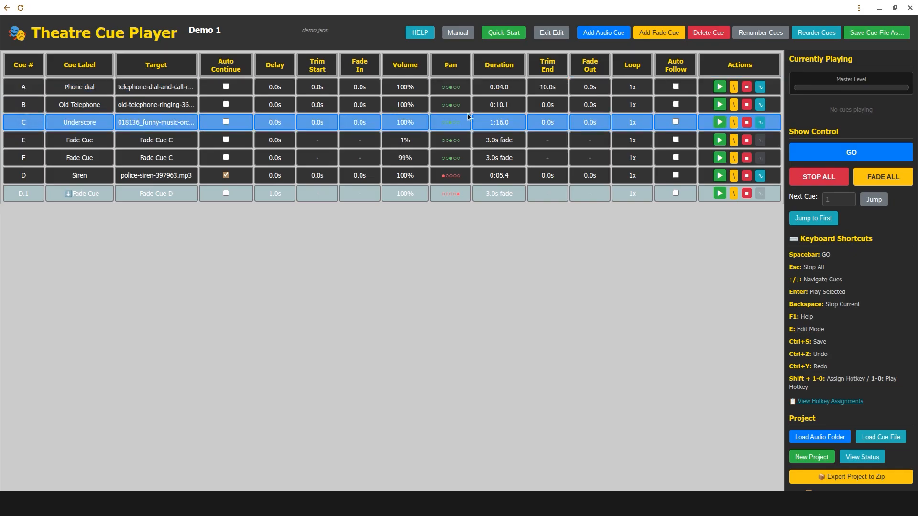
pyautogui.click(760, 124)
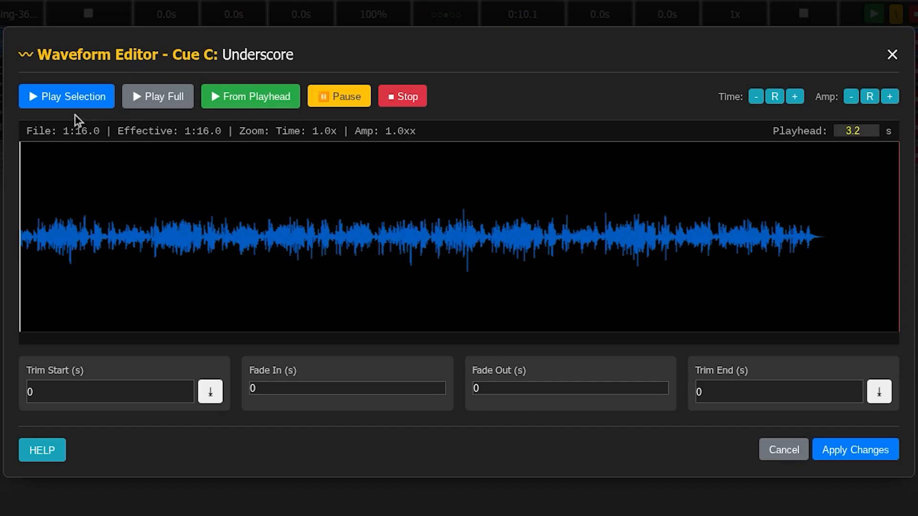
# Step: Set the Underscore cue's Fade In to 5 seconds, playing the selection before and after the change
pyautogui.click(78, 96)
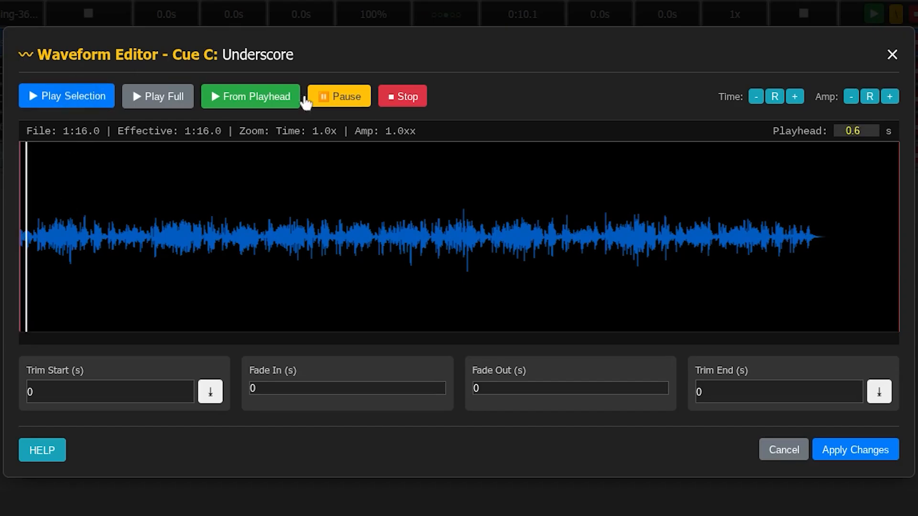
pyautogui.click(348, 98)
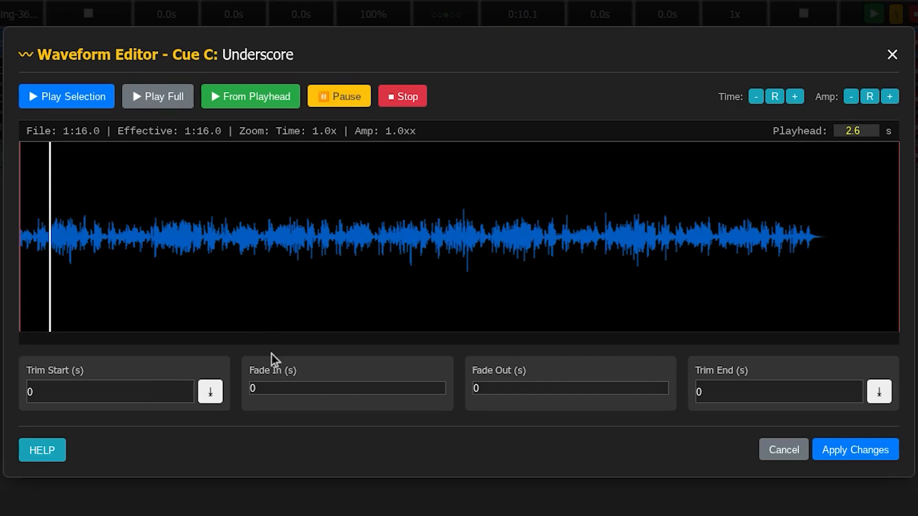
pyautogui.doubleClick(267, 386)
pyautogui.click(317, 393)
pyautogui.press('BackSpace')
pyautogui.write('5')
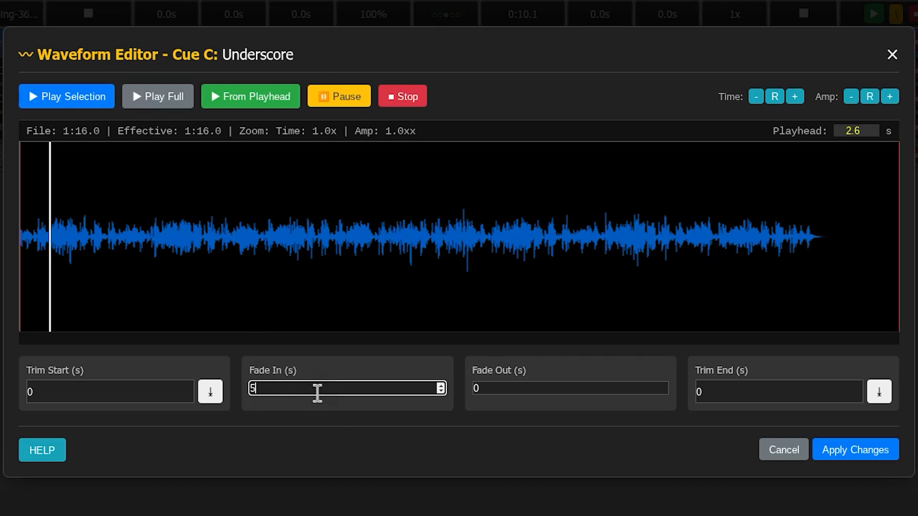
pyautogui.press('Tab')
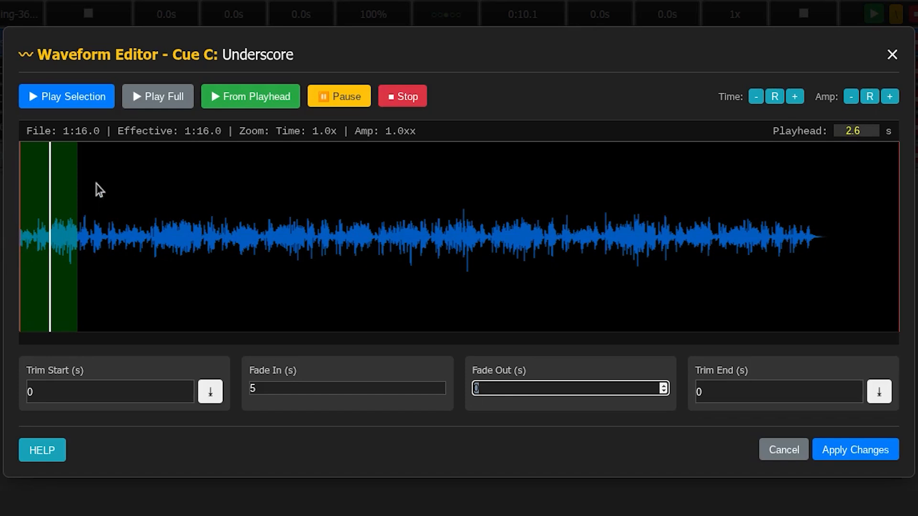
pyautogui.click(87, 99)
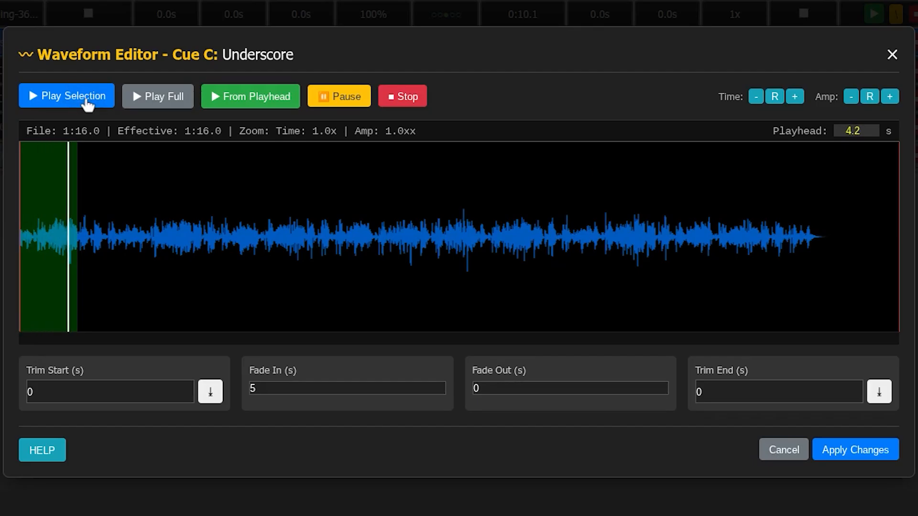
pyautogui.click(409, 98)
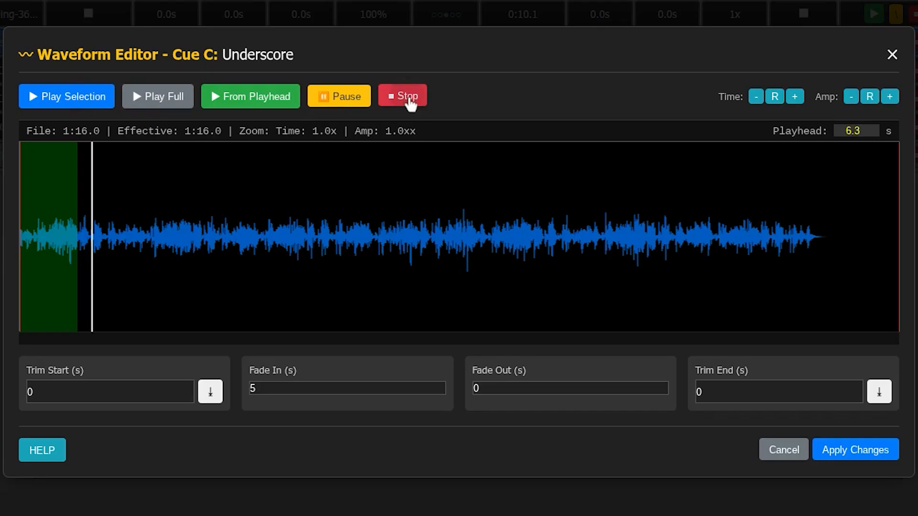
# Step: Set the Underscore cue's Trim End to 6.11 s just after the music and its Fade Out to 30 seconds, and apply the changes
pyautogui.click(830, 240)
pyautogui.click(880, 393)
pyautogui.click(552, 387)
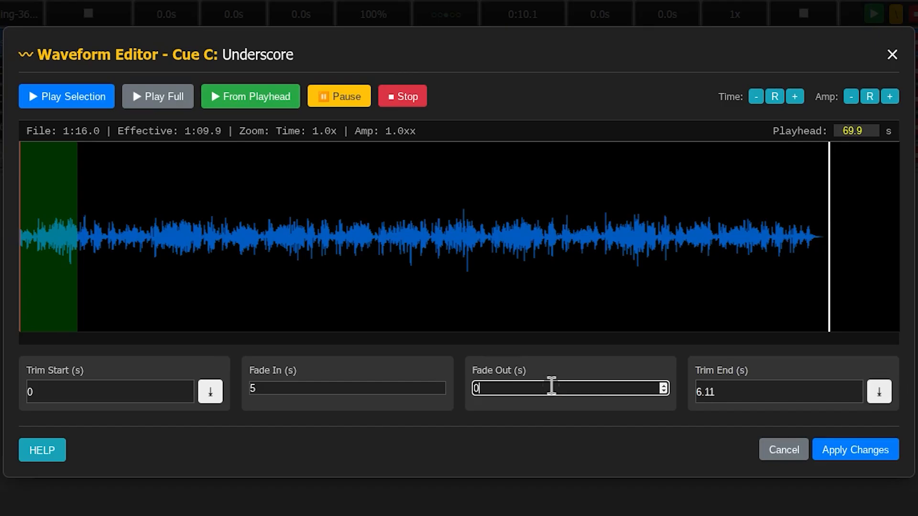
pyautogui.press('BackSpace')
pyautogui.write('30')
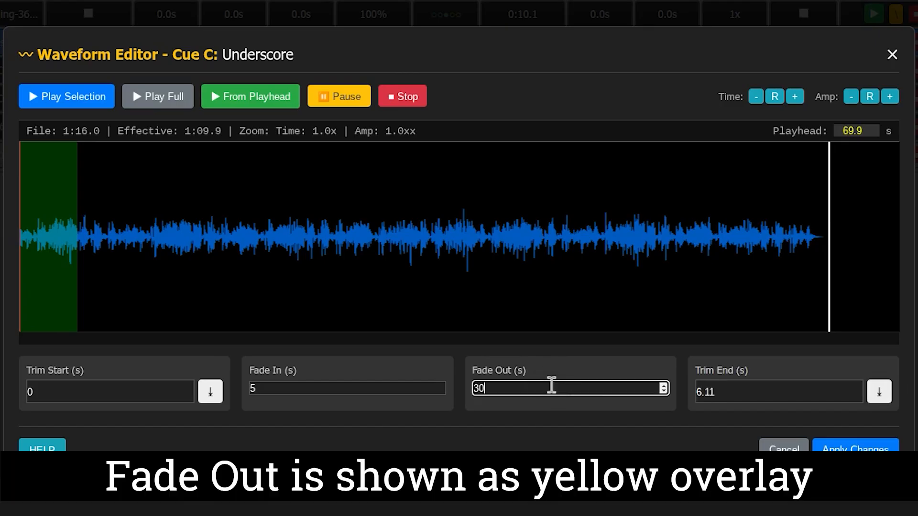
pyautogui.press('Tab')
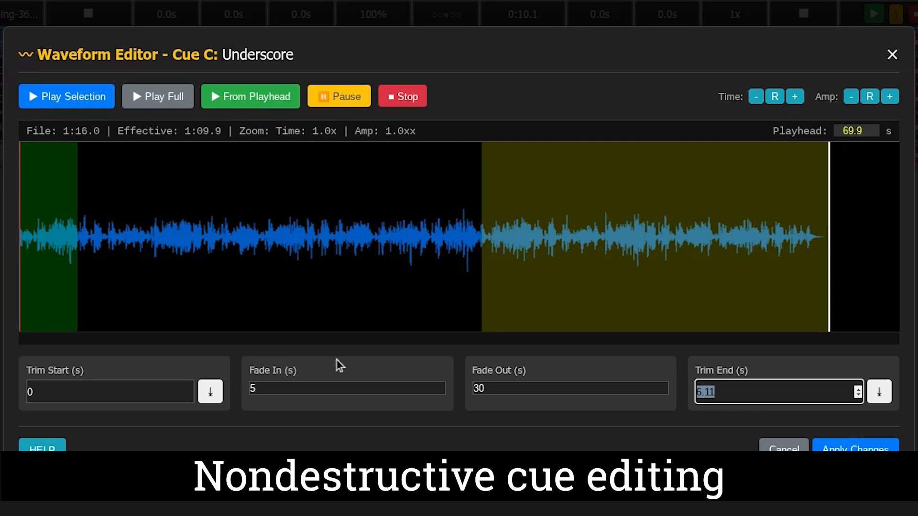
pyautogui.click(853, 450)
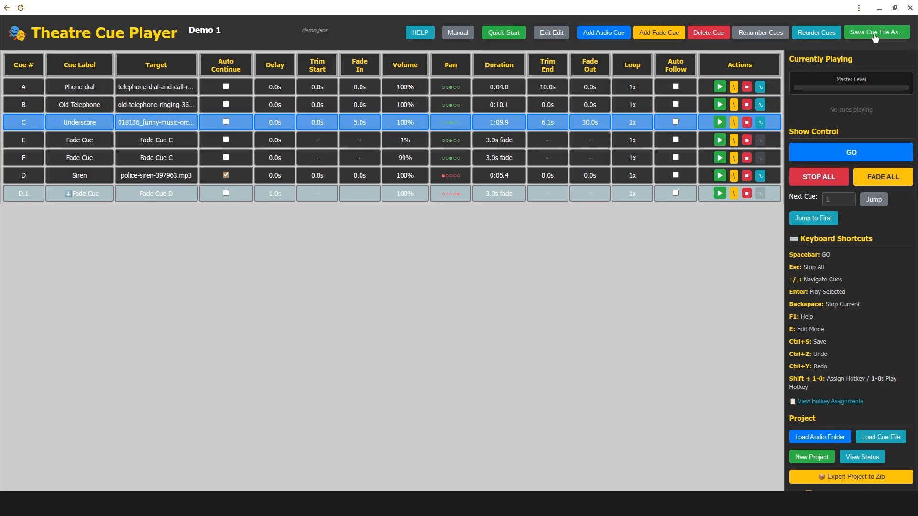
# Step: Save the cue file as demo.json in the show folder, replacing the existing file
pyautogui.click(393, 188)
pyautogui.click(663, 398)
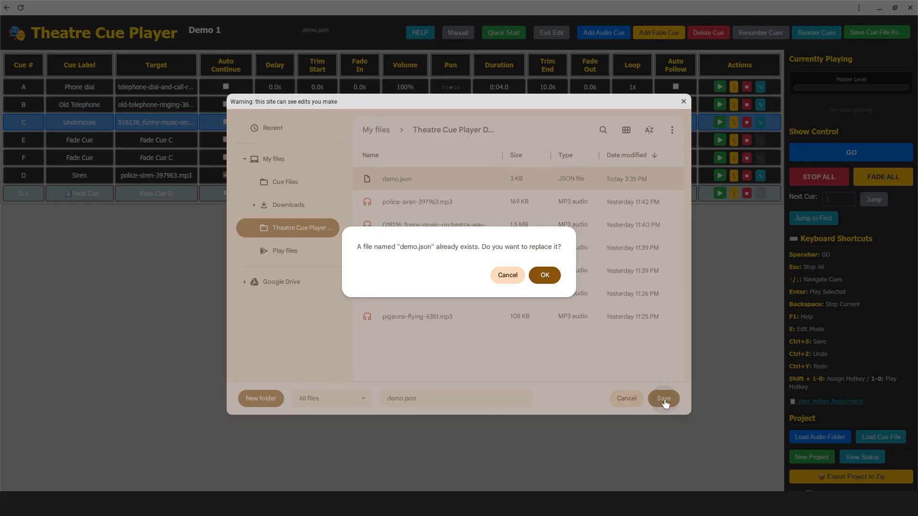
pyautogui.click(548, 274)
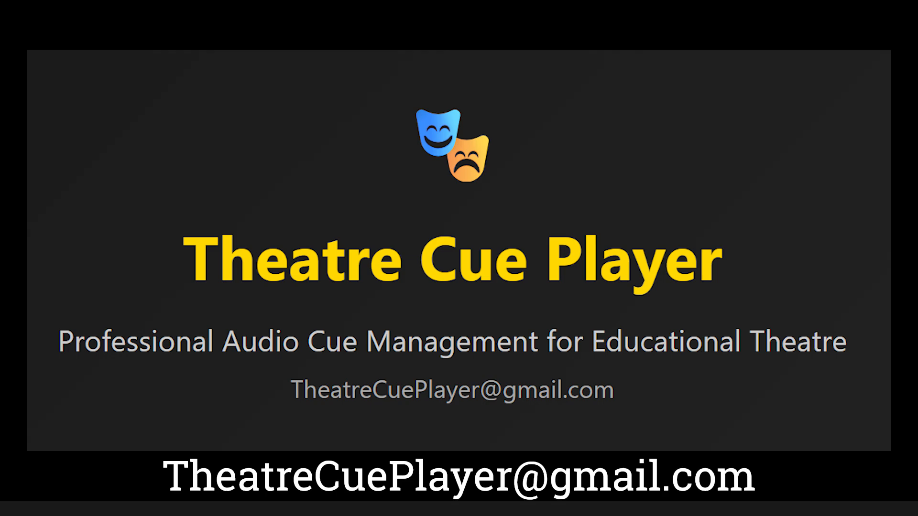